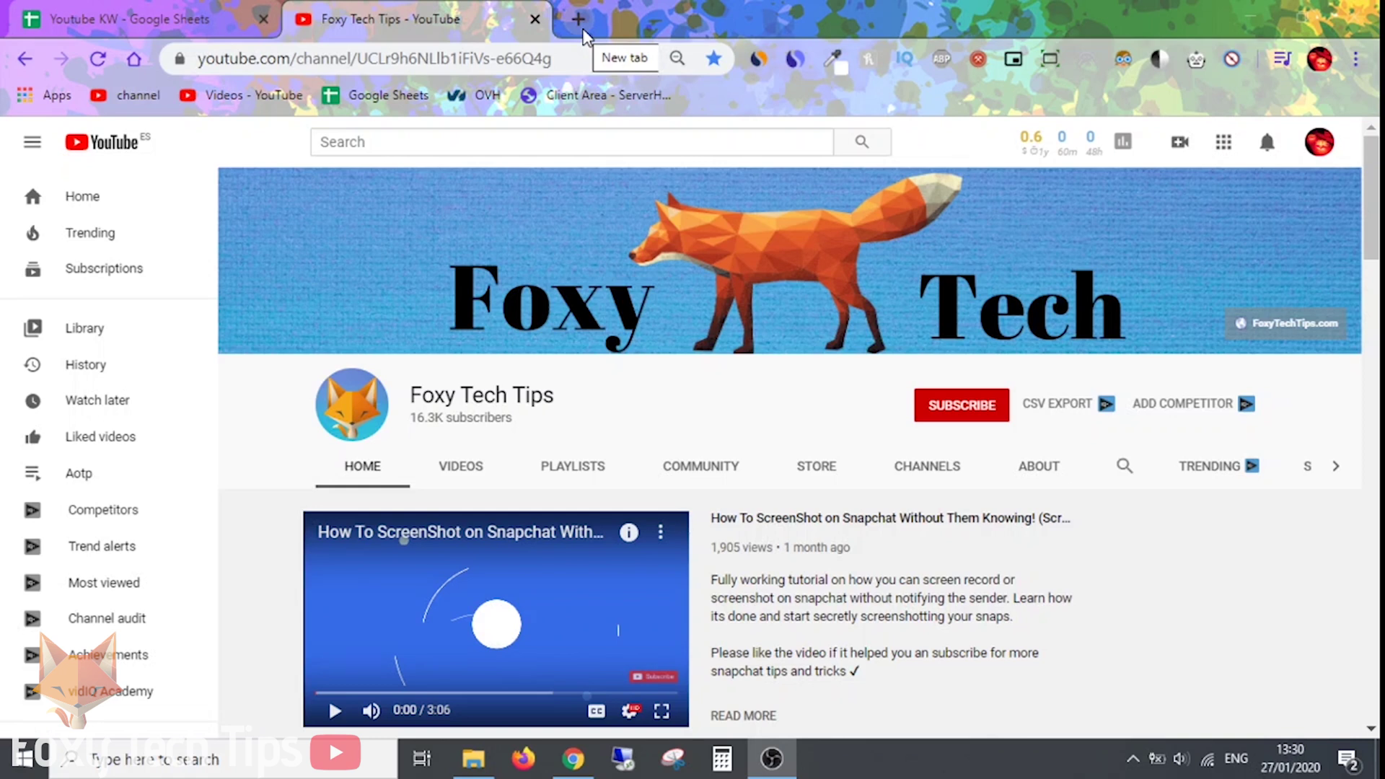
Open a new tab and bring up its 'Customize this page' panel.
{"action": "left_click", "coordinate": [581, 30]}
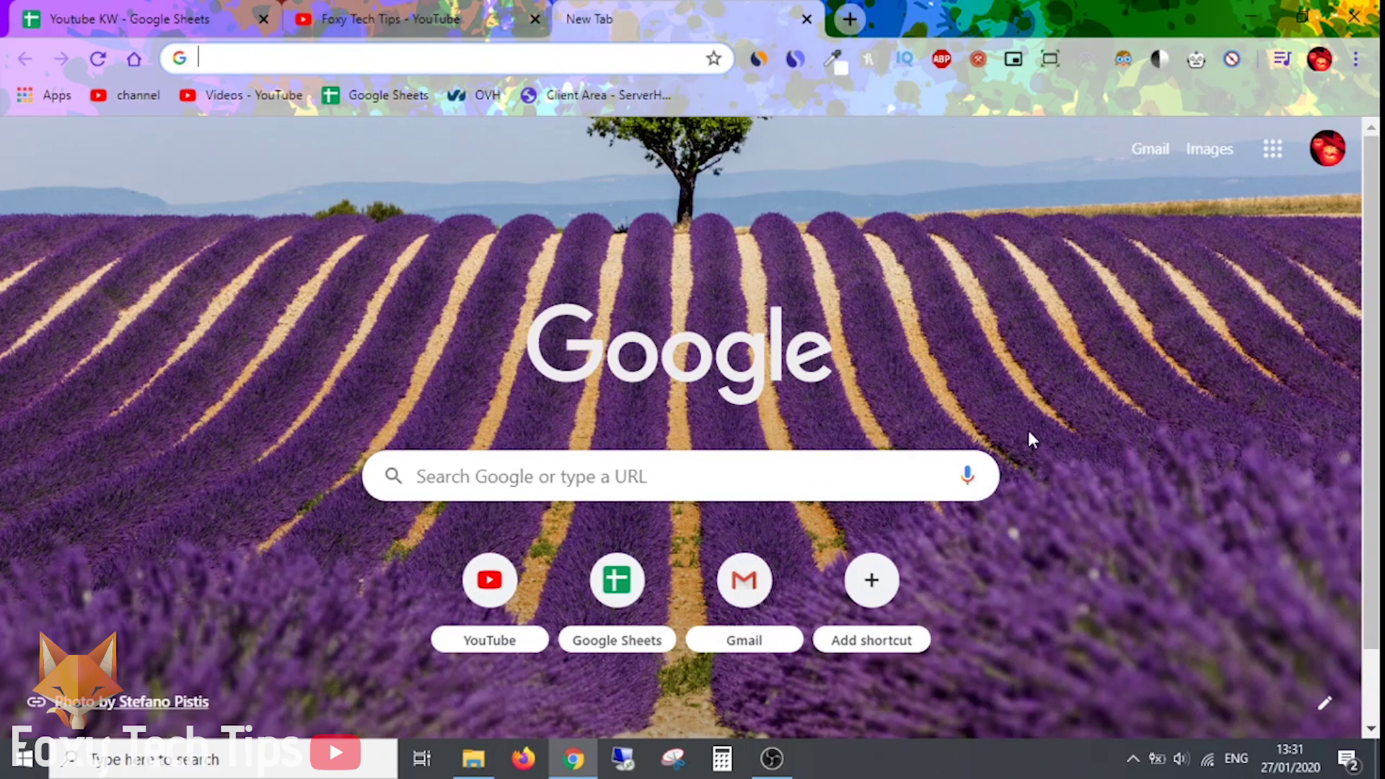
{"action": "left_click", "coordinate": [1327, 708]}
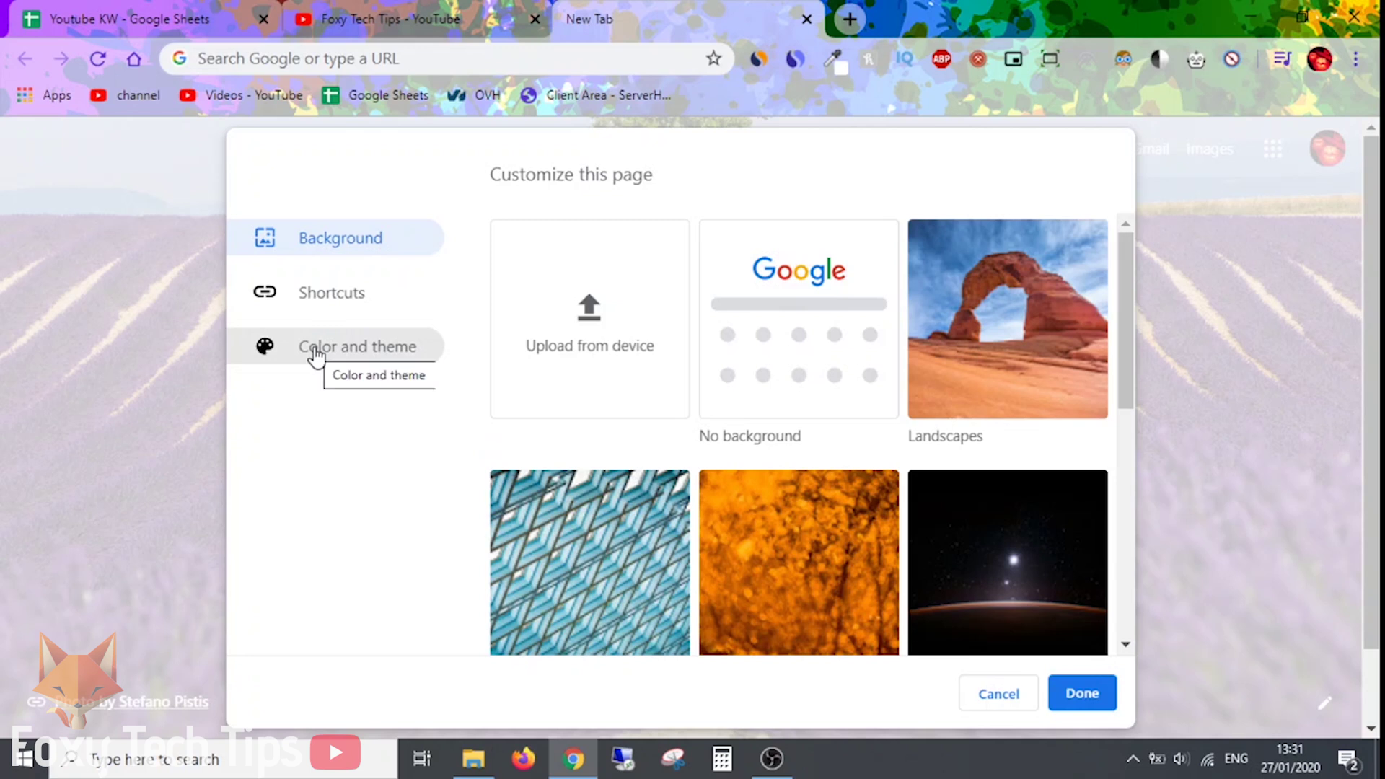
Under Color and theme, pick the light blue colour, then try dark green and dark red.
{"action": "left_click", "coordinate": [399, 363]}
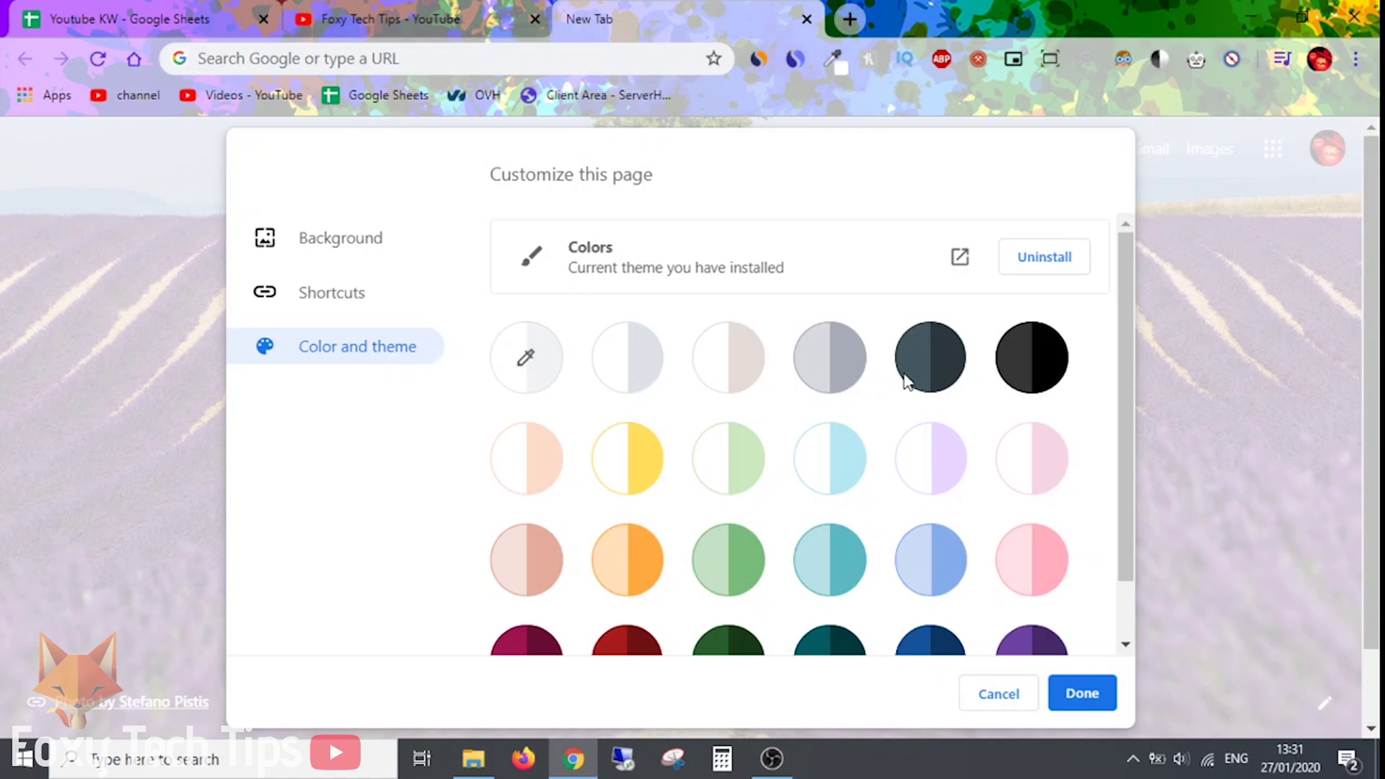
{"action": "scroll", "coordinate": [964, 355], "scroll_direction": "down", "scroll_amount": 2}
{"action": "scroll", "coordinate": [967, 350], "scroll_direction": "down", "scroll_amount": 2}
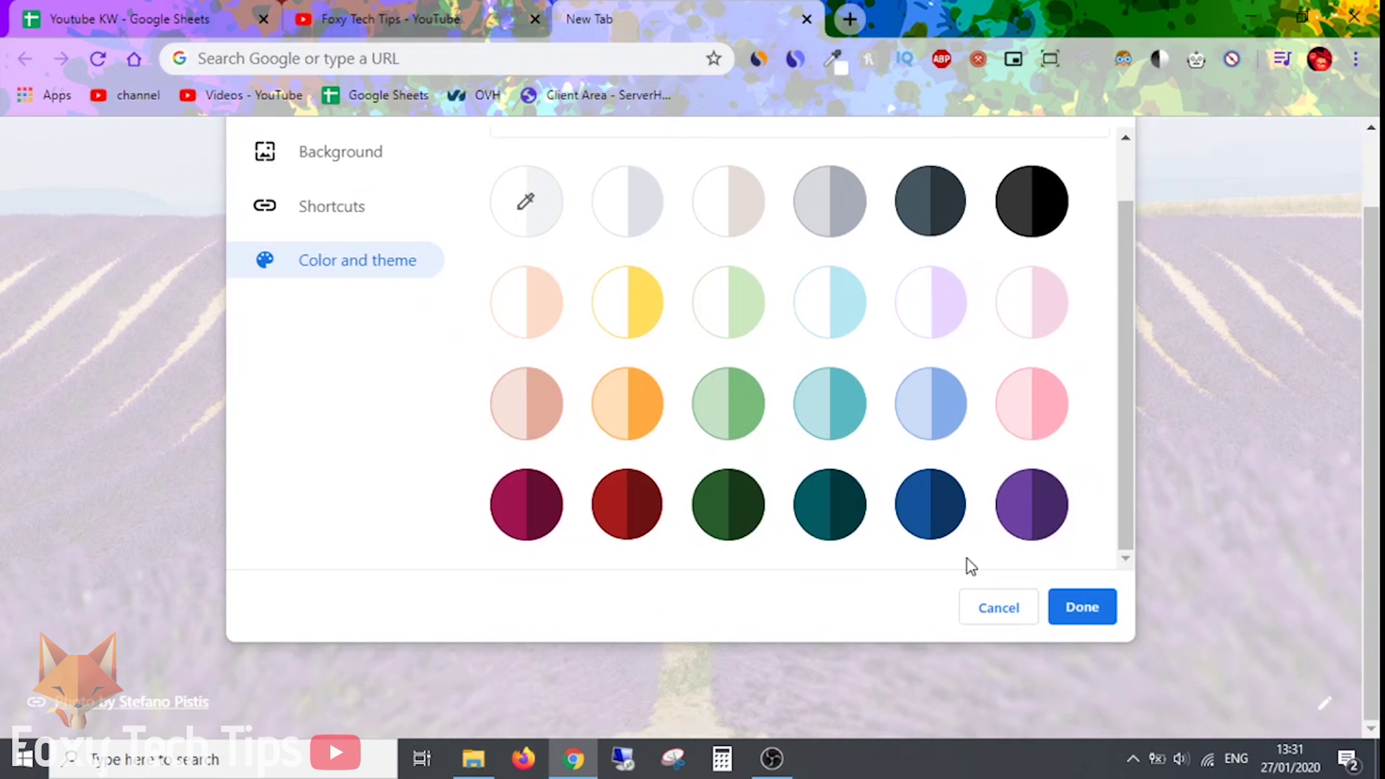
{"action": "scroll", "coordinate": [966, 558], "scroll_direction": "up", "scroll_amount": 2}
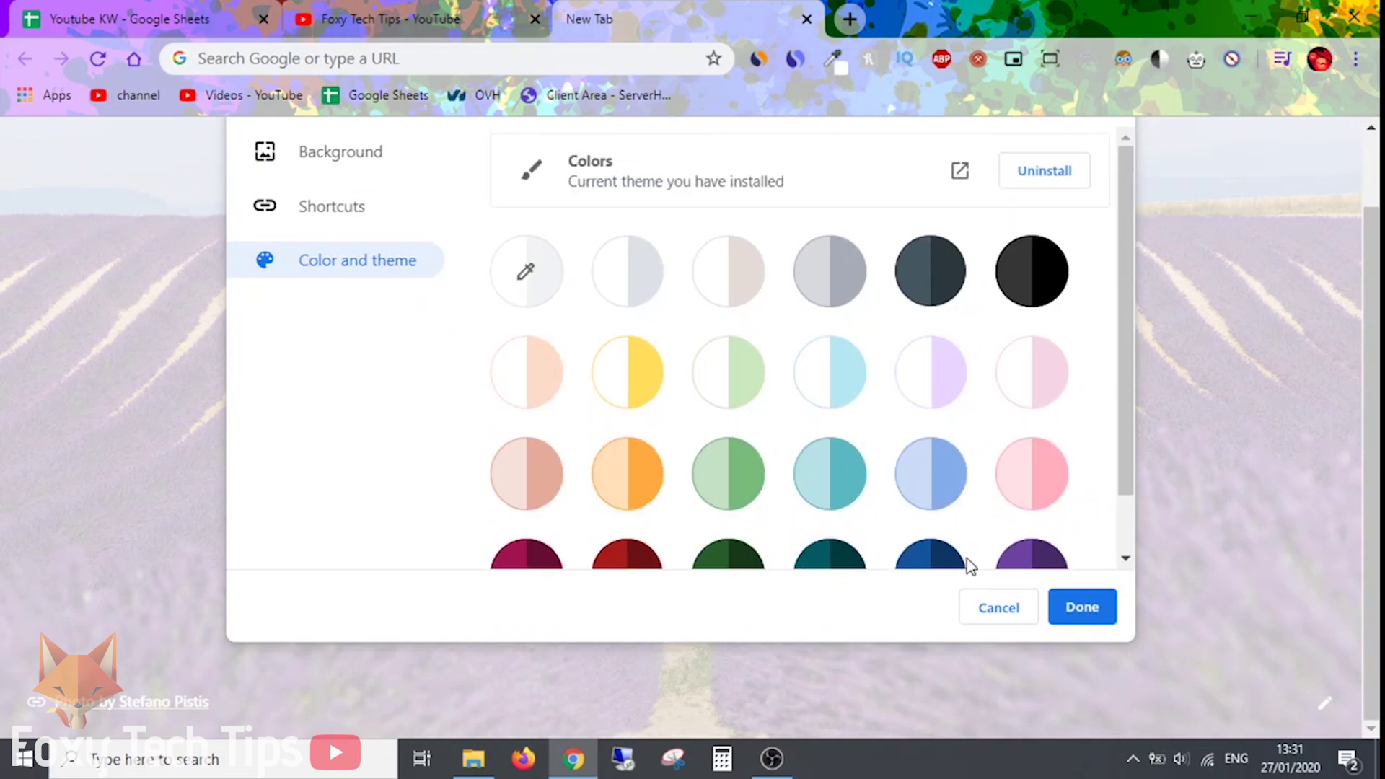
{"action": "left_click", "coordinate": [922, 499]}
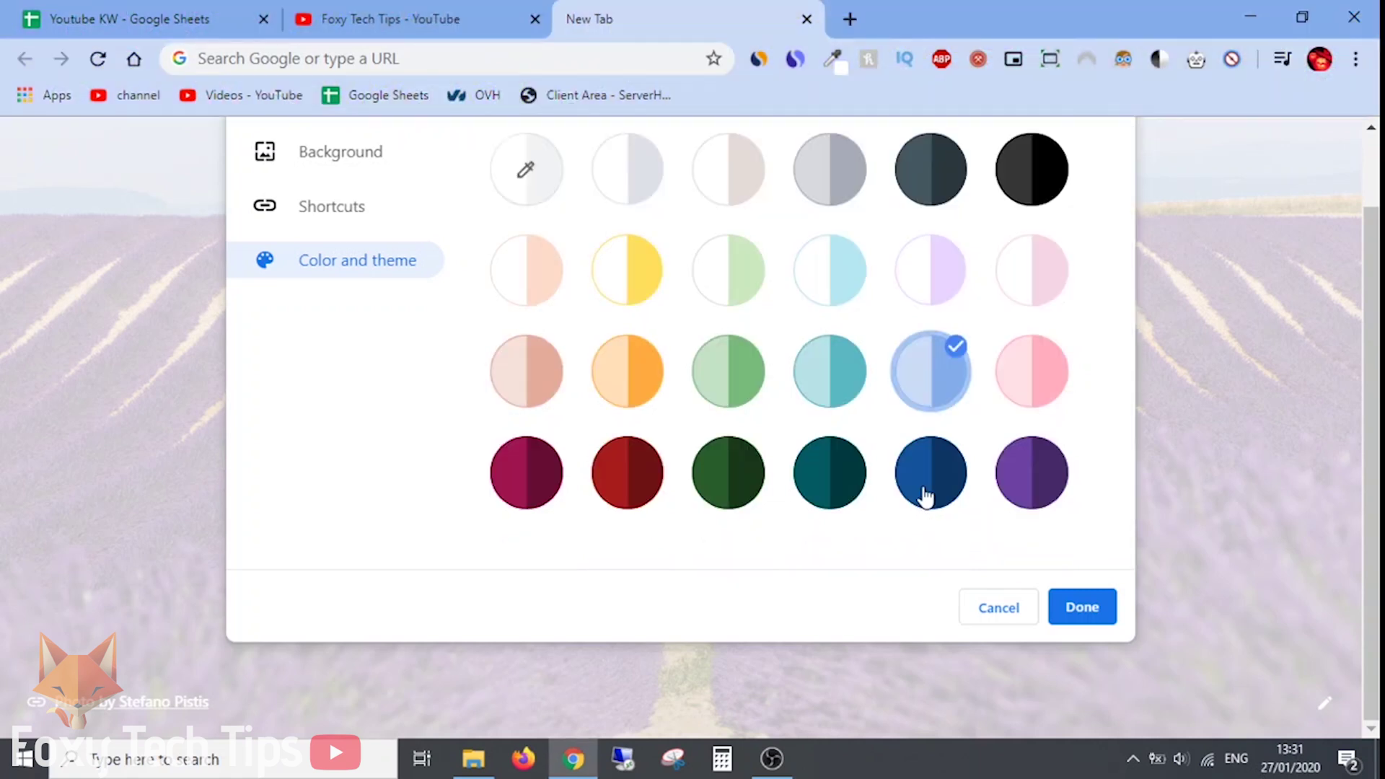
{"action": "left_click", "coordinate": [709, 469]}
{"action": "left_click", "coordinate": [612, 483]}
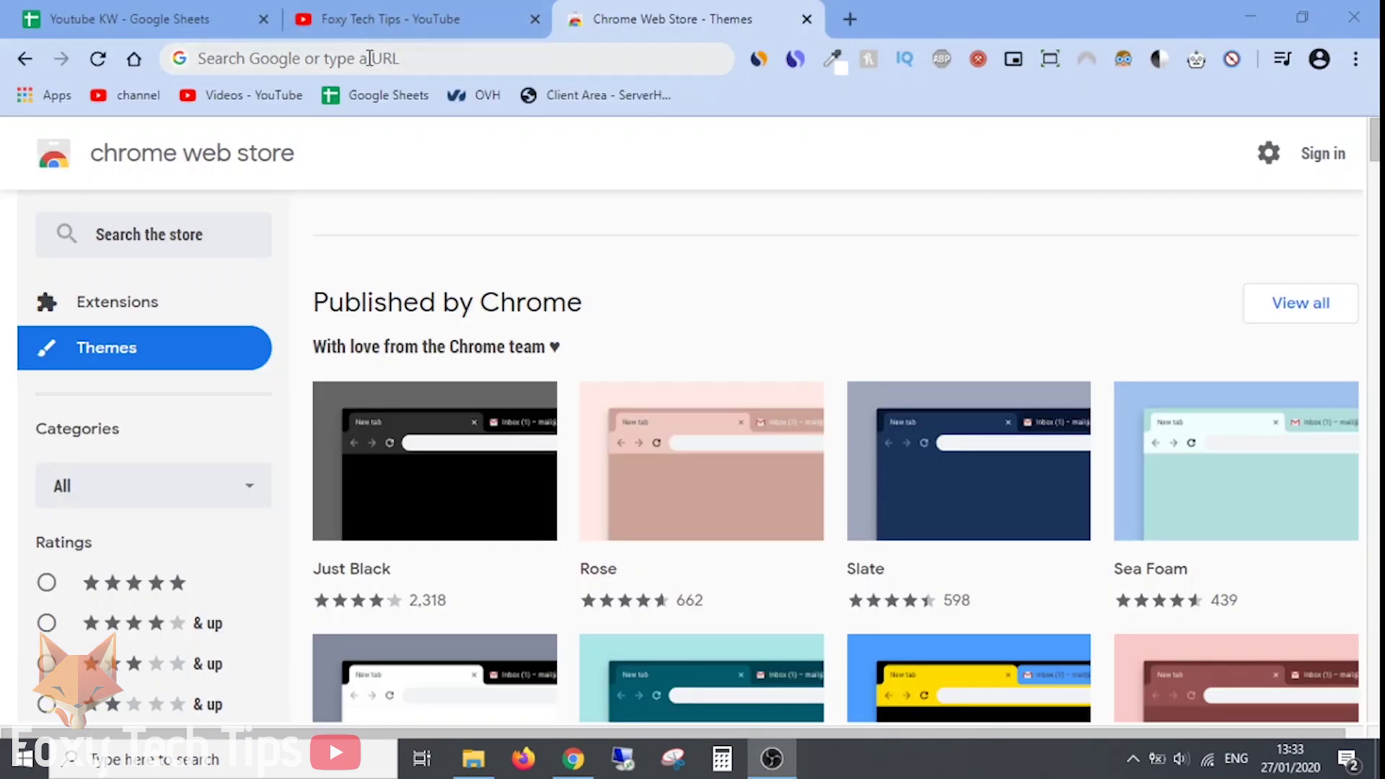
Paste and go to the Web Store themes URL, then open Dark Theme v3.
{"action": "right_click", "coordinate": [368, 57]}
{"action": "left_click", "coordinate": [457, 229]}
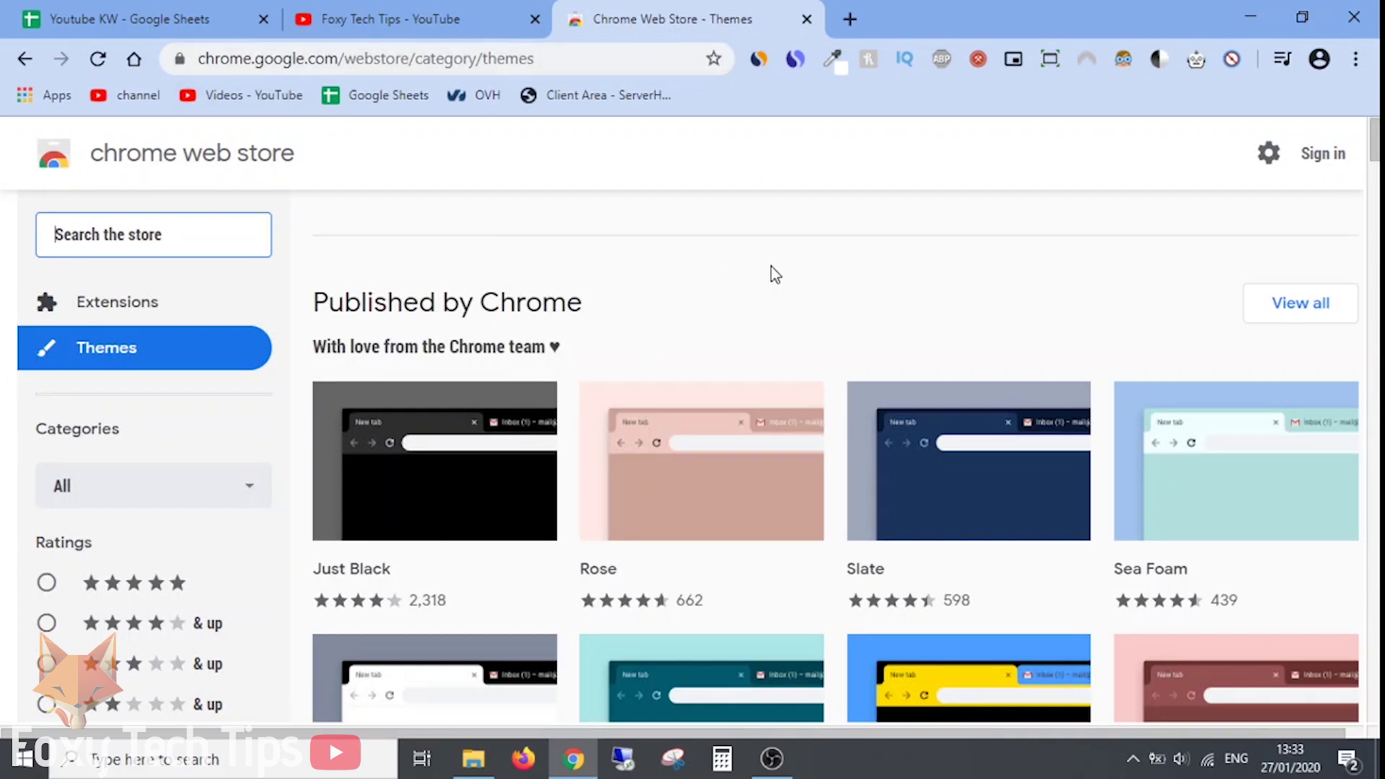
{"action": "scroll", "coordinate": [802, 265], "scroll_direction": "down", "scroll_amount": 1}
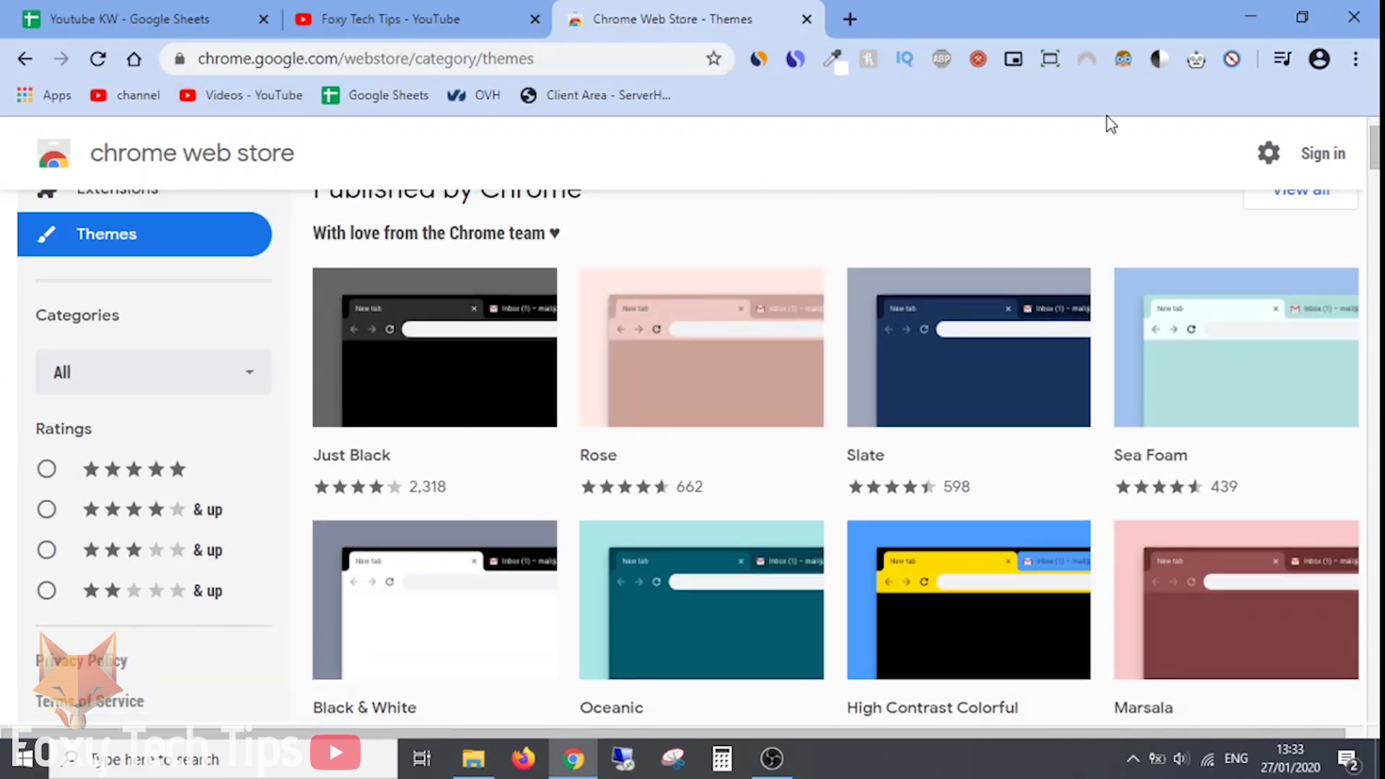
{"action": "scroll", "coordinate": [868, 393], "scroll_direction": "down", "scroll_amount": 1}
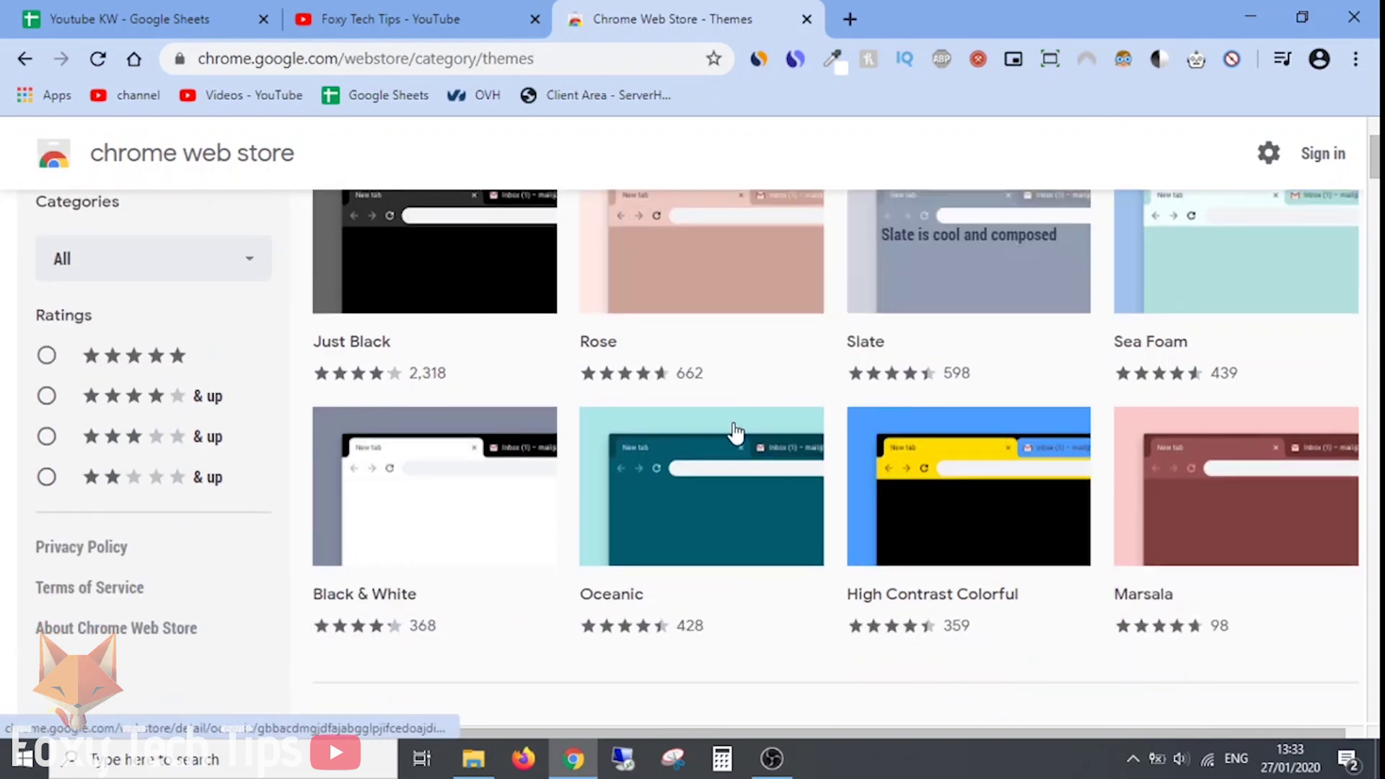
{"action": "scroll", "coordinate": [734, 434], "scroll_direction": "down", "scroll_amount": 1}
{"action": "scroll", "coordinate": [732, 433], "scroll_direction": "down", "scroll_amount": 2}
{"action": "scroll", "coordinate": [842, 365], "scroll_direction": "down", "scroll_amount": 1}
{"action": "scroll", "coordinate": [949, 318], "scroll_direction": "down", "scroll_amount": 1}
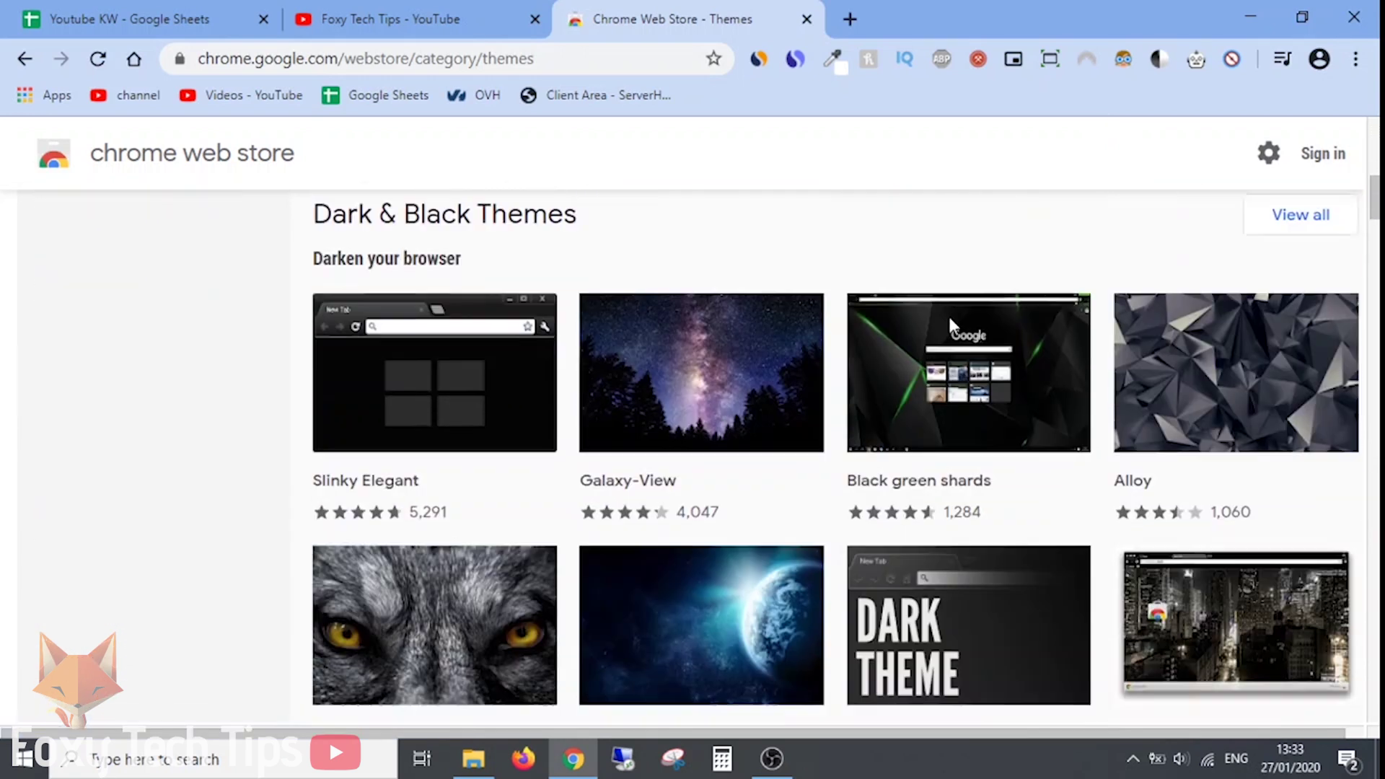
{"action": "scroll", "coordinate": [949, 318], "scroll_direction": "down", "scroll_amount": 1}
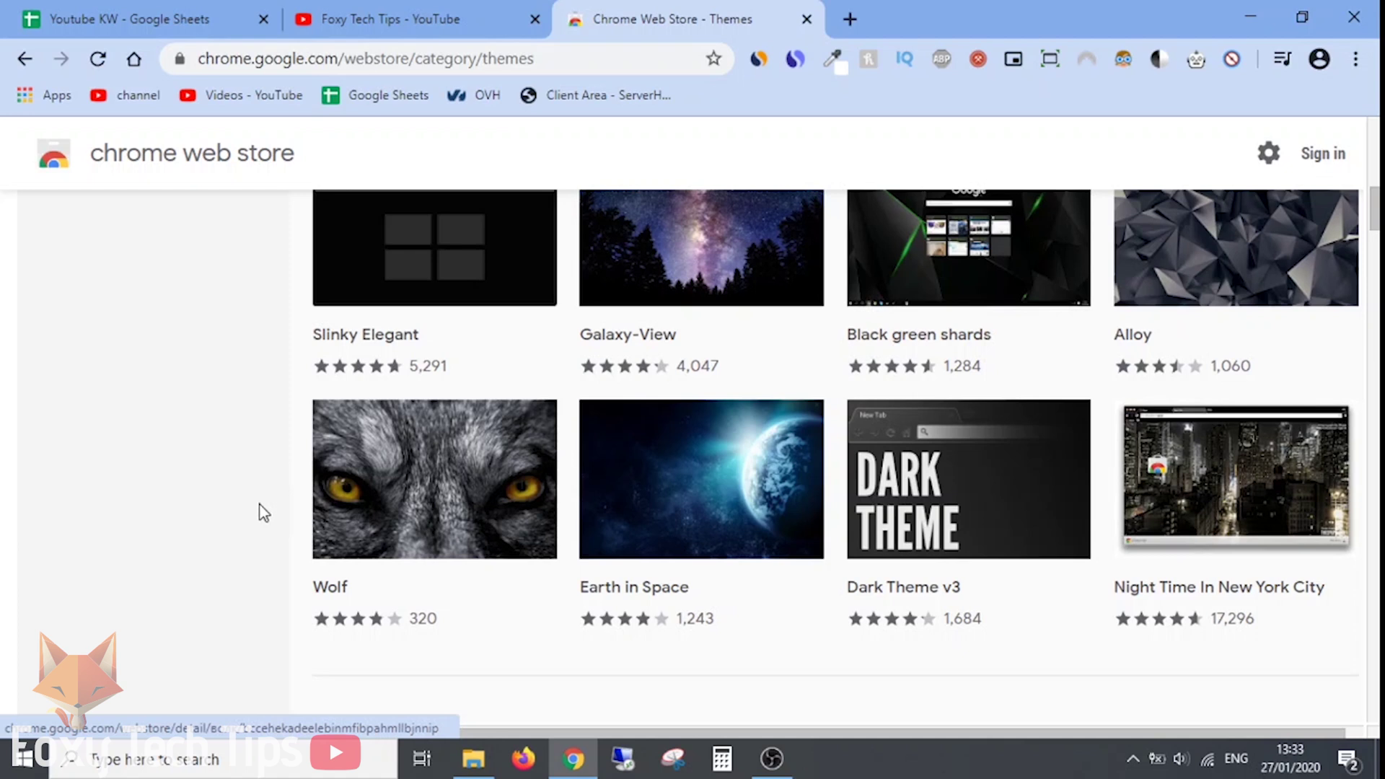
{"action": "left_click", "coordinate": [922, 495]}
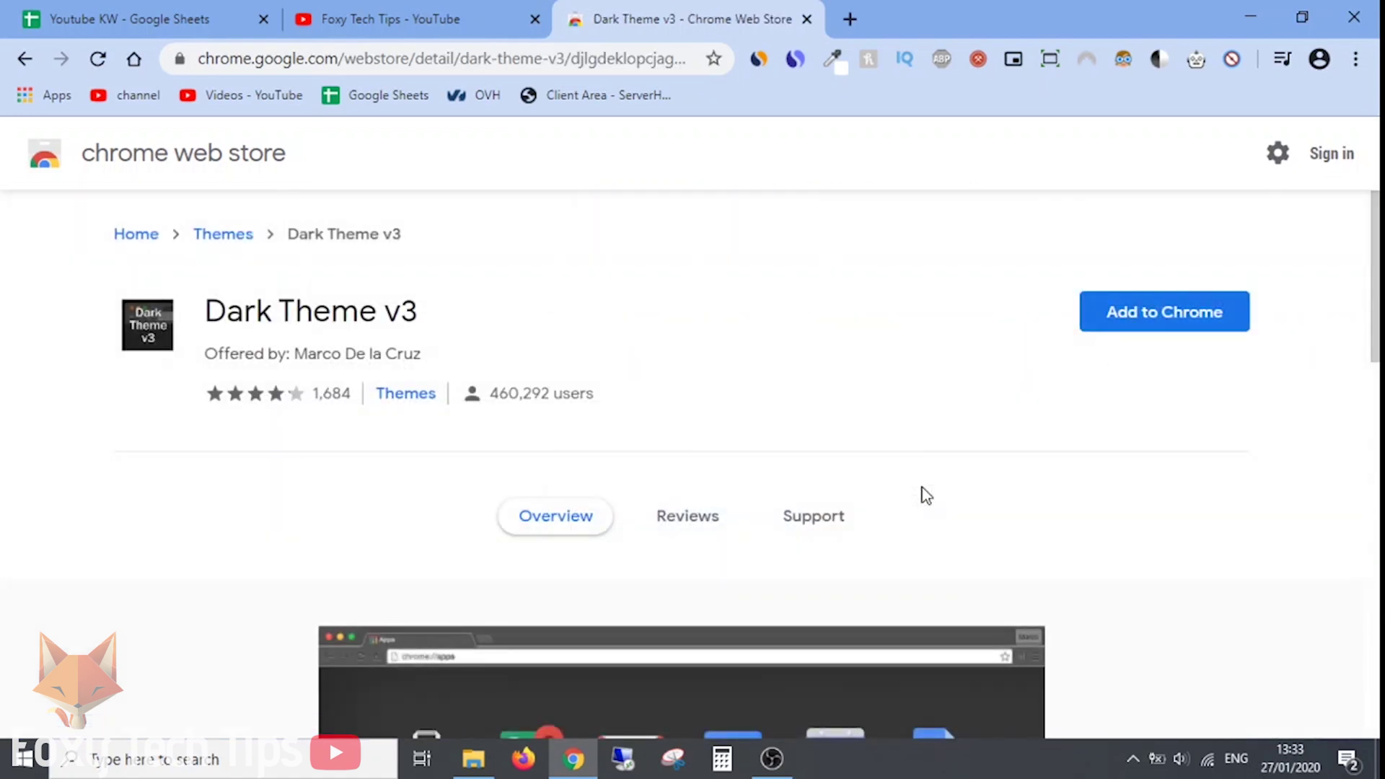
{"action": "scroll", "coordinate": [968, 381], "scroll_direction": "down", "scroll_amount": 2}
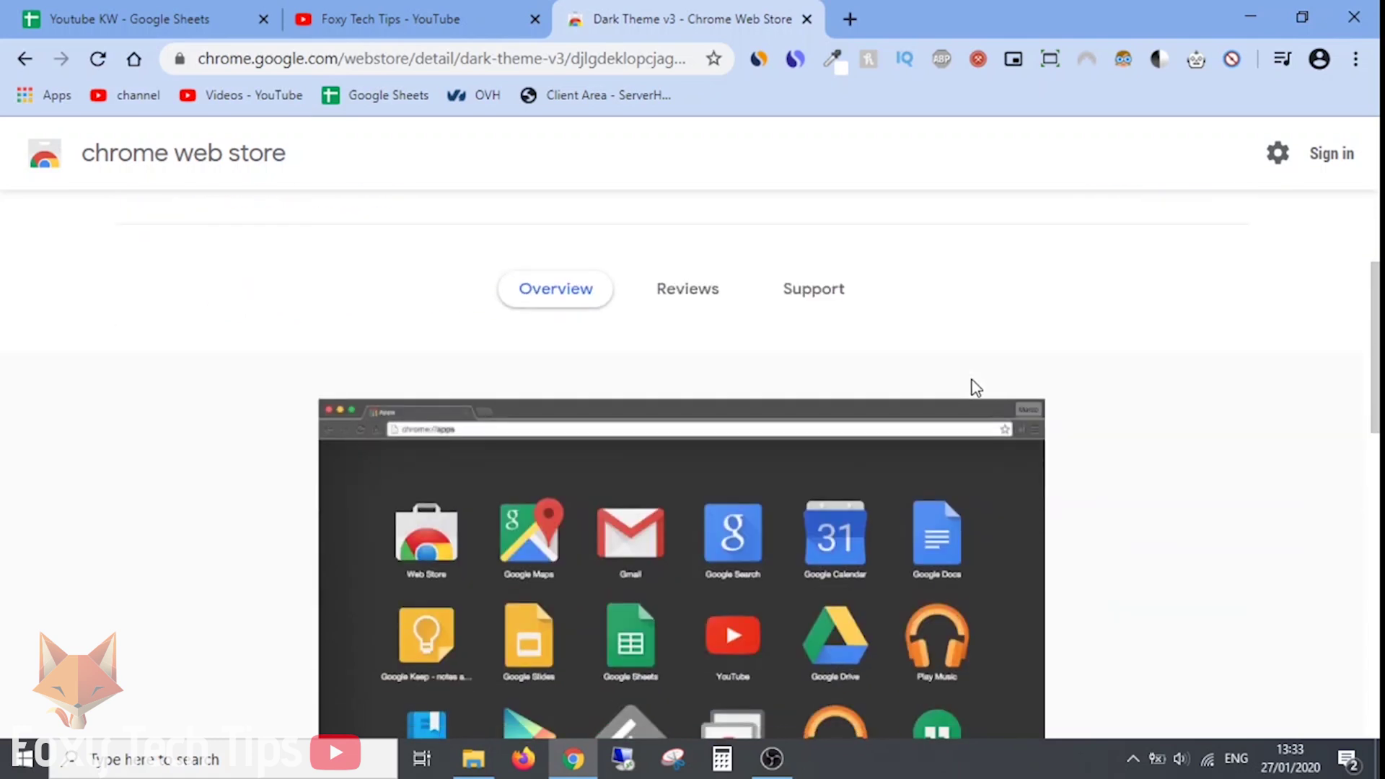
{"action": "scroll", "coordinate": [980, 394], "scroll_direction": "down", "scroll_amount": 4}
{"action": "scroll", "coordinate": [1072, 379], "scroll_direction": "down", "scroll_amount": 1}
{"action": "scroll", "coordinate": [1072, 380], "scroll_direction": "down", "scroll_amount": 3}
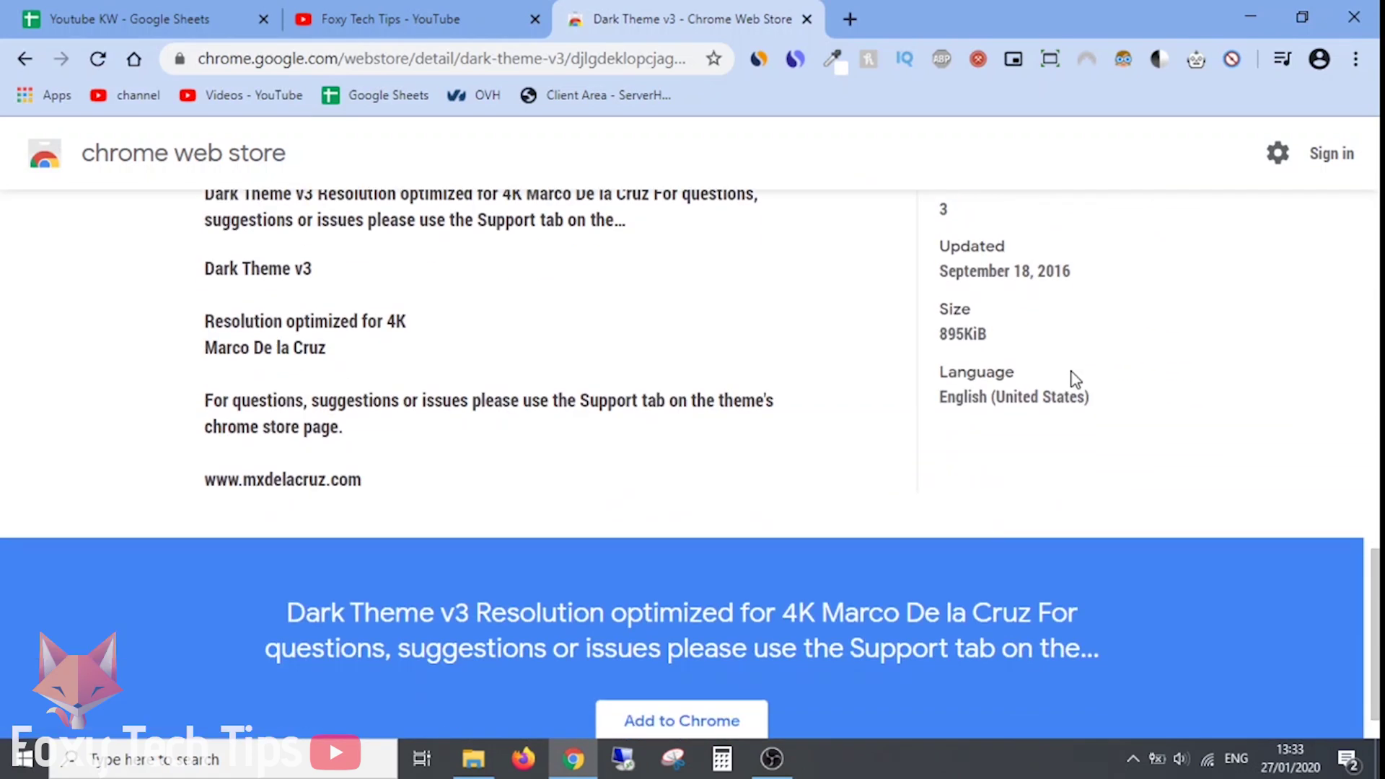
{"action": "scroll", "coordinate": [1092, 435], "scroll_direction": "up", "scroll_amount": 1}
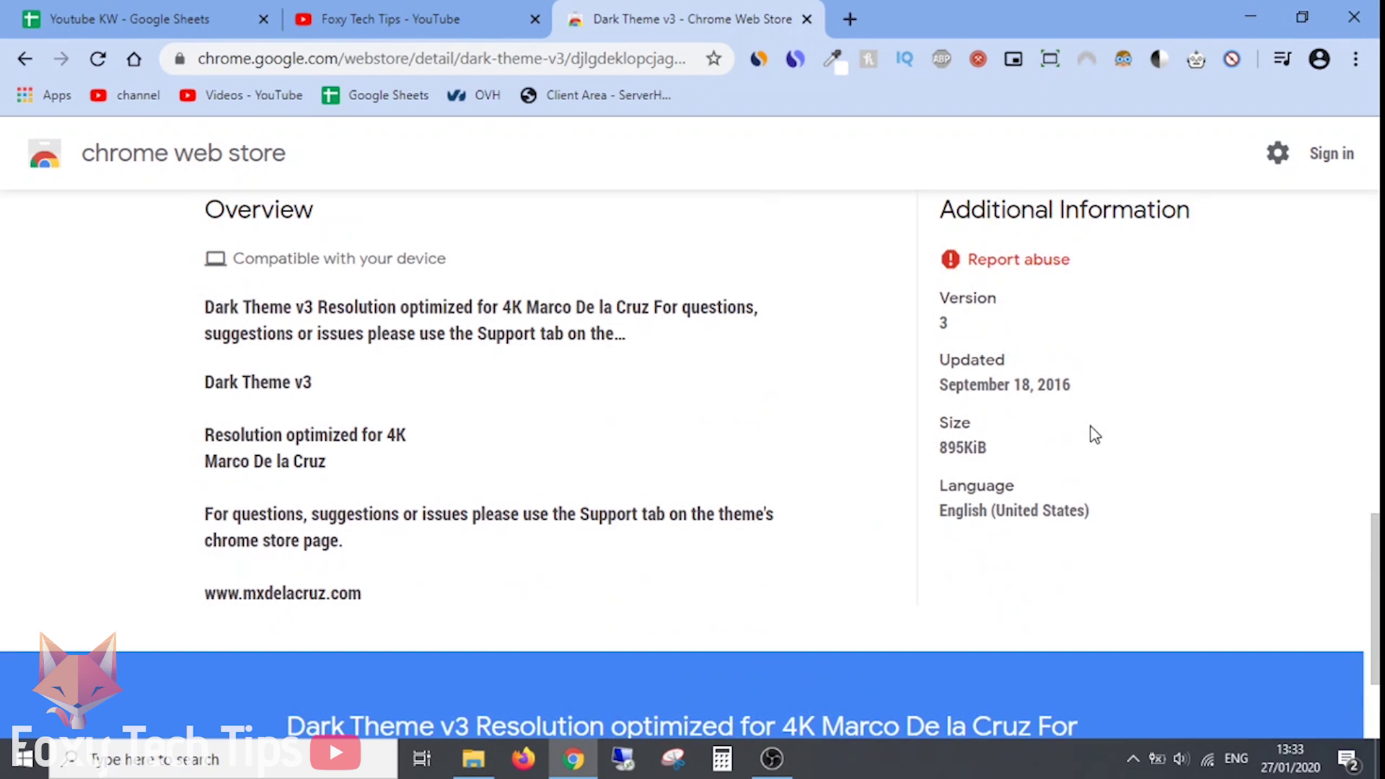
{"action": "scroll", "coordinate": [1094, 434], "scroll_direction": "up", "scroll_amount": 5}
{"action": "scroll", "coordinate": [1101, 421], "scroll_direction": "up", "scroll_amount": 3}
Add Dark Theme v3 to Chrome from its details page.
{"action": "left_click", "coordinate": [1126, 329]}
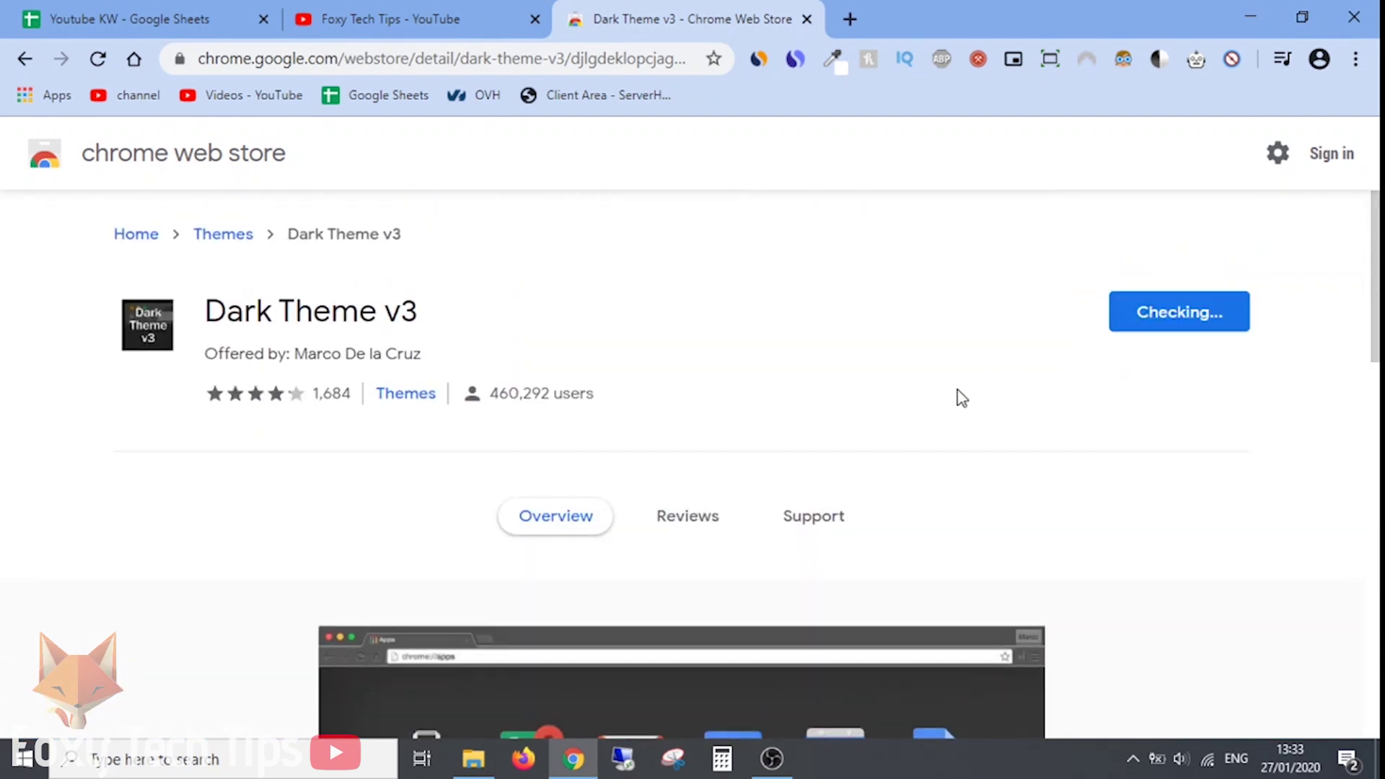